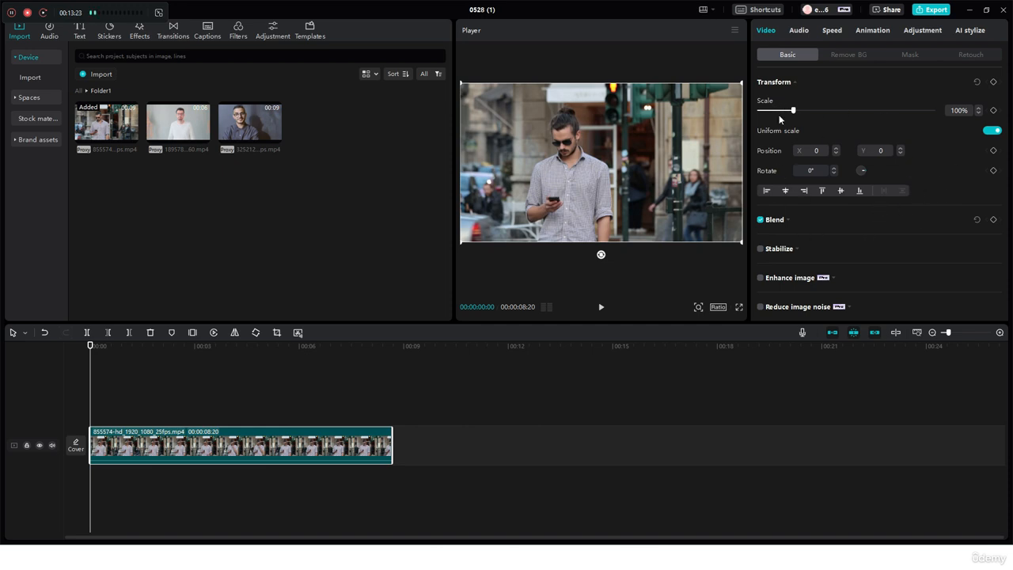
# Set the street clip's X position to 100
pyautogui.moveTo(793, 110)
pyautogui.mouseDown()
pyautogui.moveTo(803, 112)
pyautogui.moveTo(776, 109)
pyautogui.moveTo(794, 109)
pyautogui.mouseUp()
pyautogui.click(813, 150)
pyautogui.write('7')
pyautogui.press('Return')
pyautogui.scroll(9, 815, 150)
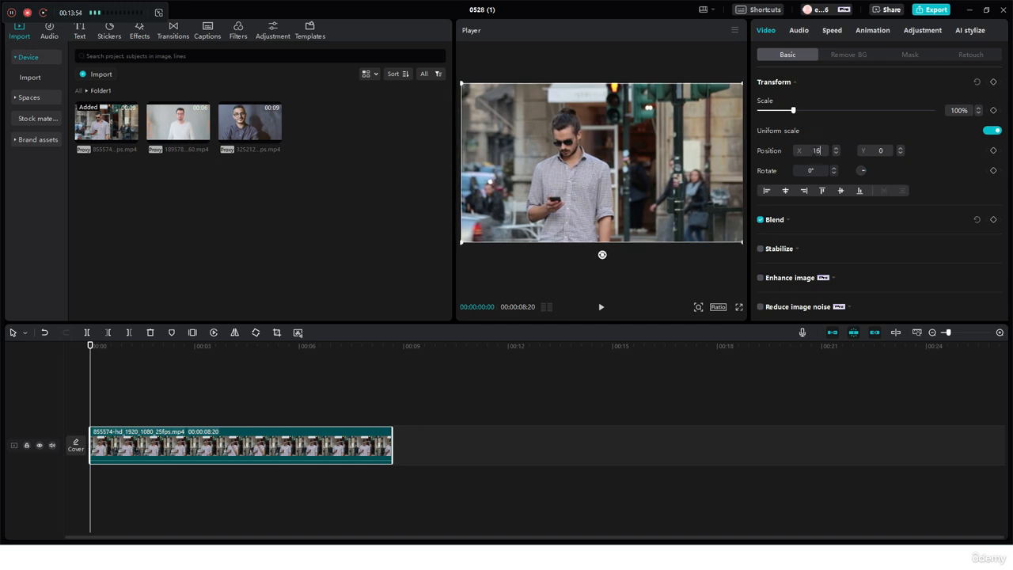
pyautogui.scroll(20, 815, 150)
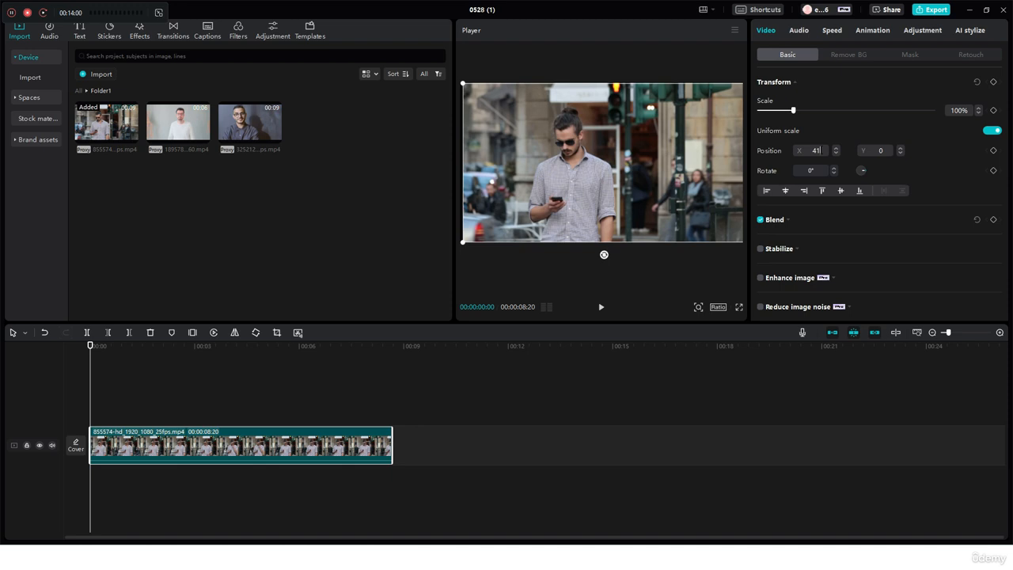
pyautogui.press('BackSpace')
pyautogui.press('BackSpace')
pyautogui.write('100')
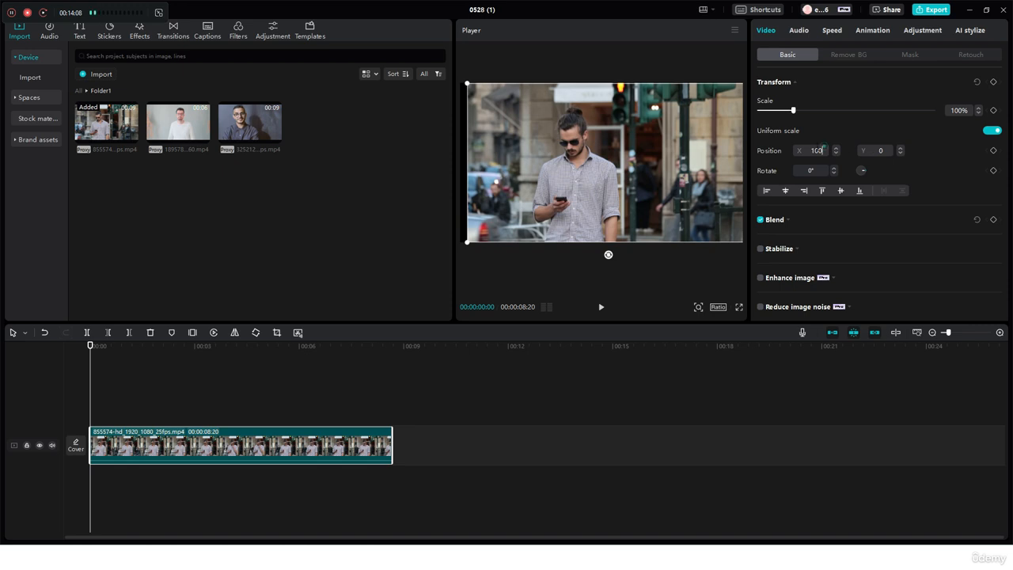
# Set the clip's X position to -100, and return it to 0
pyautogui.doubleClick(816, 150)
pyautogui.write('-100')
pyautogui.press('Return')
pyautogui.doubleClick(808, 149)
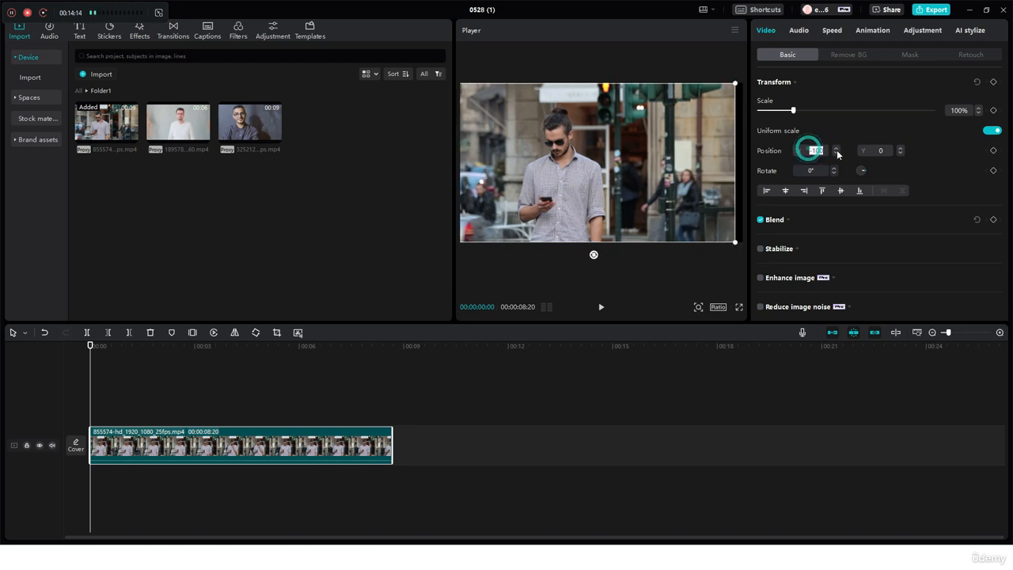
pyautogui.write('0')
pyautogui.press('Return')
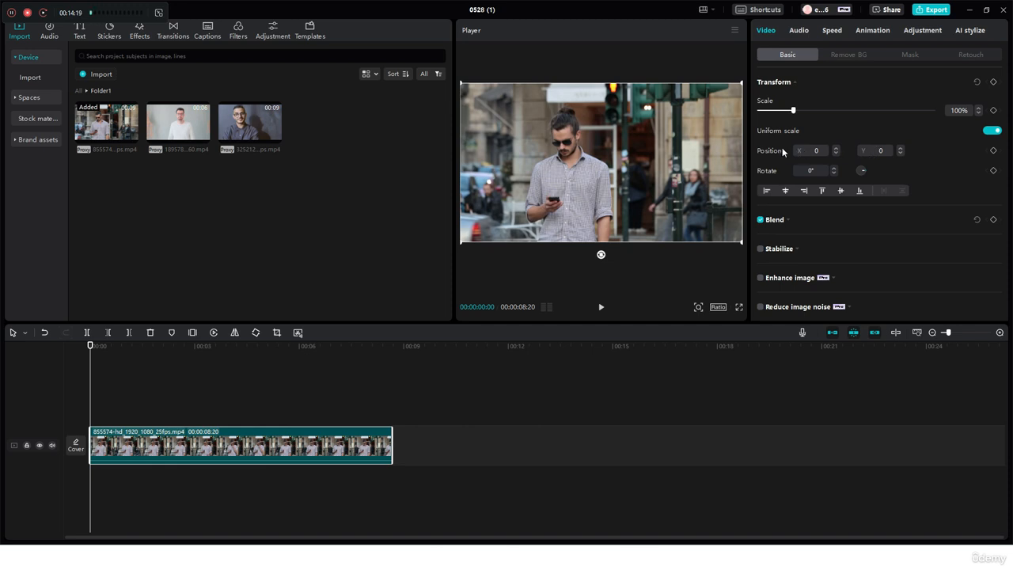
# Set the clip's Y position to 100
pyautogui.doubleClick(865, 150)
pyautogui.write('101')
pyautogui.press('Return')
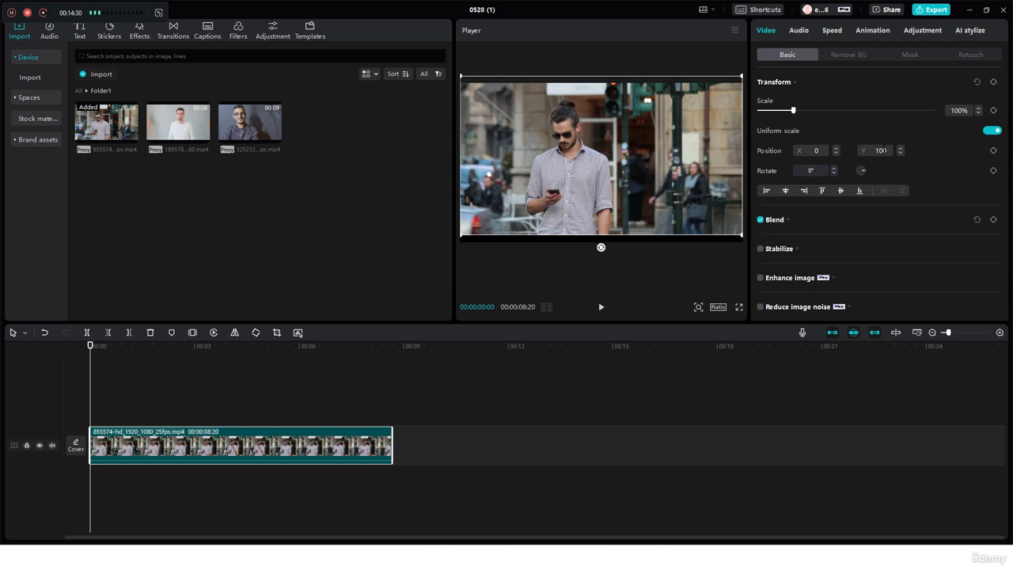
# Set the clip's Y position to -100, and return it to 0
pyautogui.click(880, 150)
pyautogui.write('-100')
pyautogui.press('Return')
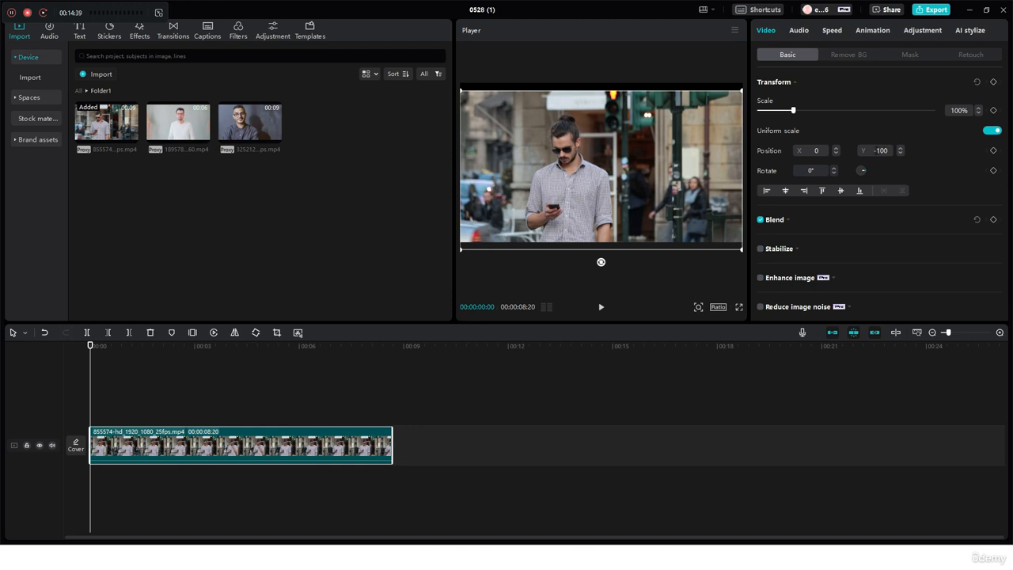
pyautogui.click(878, 150)
pyautogui.write('0')
pyautogui.press('Return')
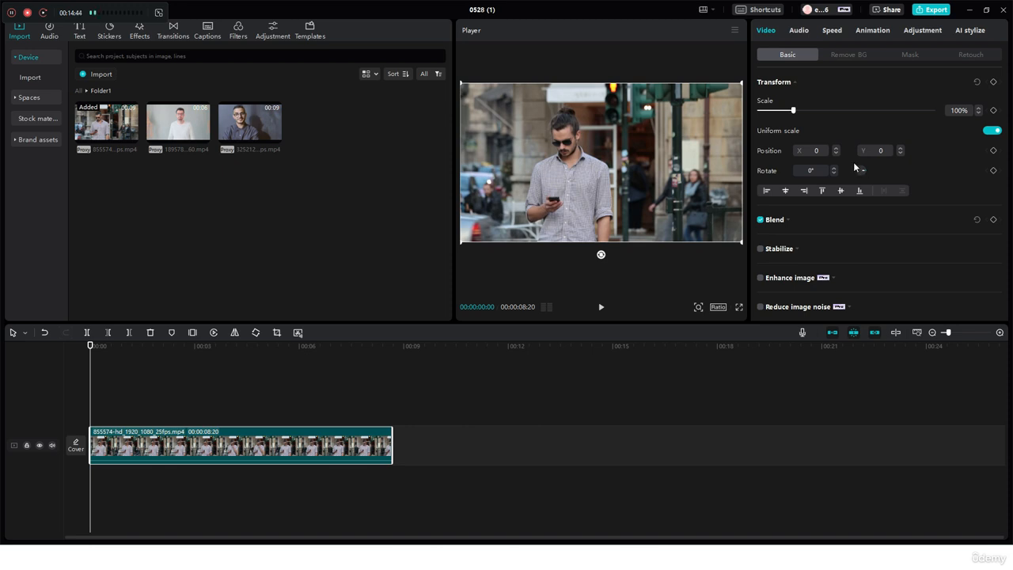
# Move the clip up and to the right in the preview, and realign it to the frame's centre horizontally and vertically
pyautogui.click(804, 192)
pyautogui.click(765, 191)
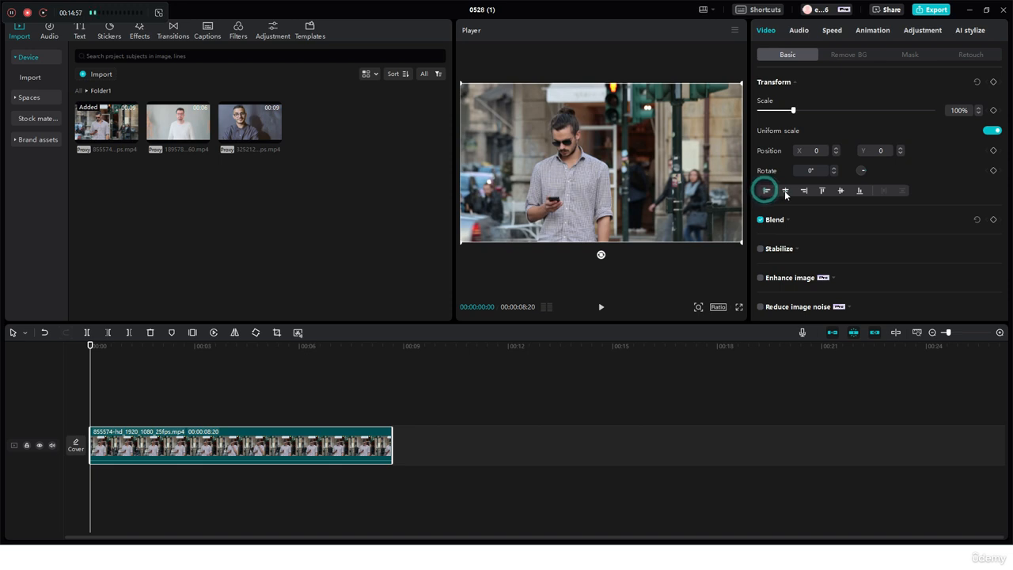
pyautogui.click(786, 191)
pyautogui.moveTo(663, 217); pyautogui.dragTo(849, 87)
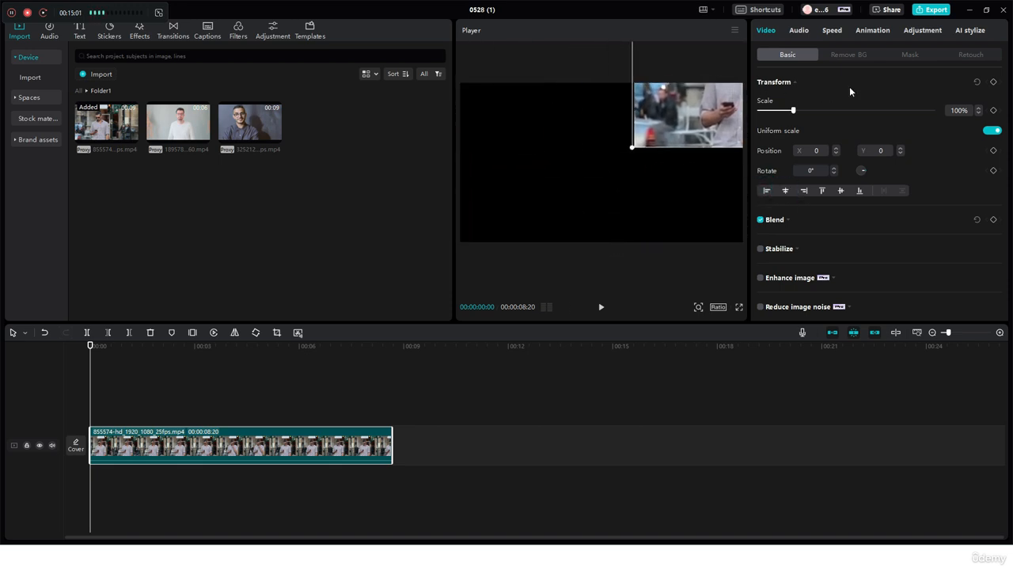
pyautogui.click(784, 191)
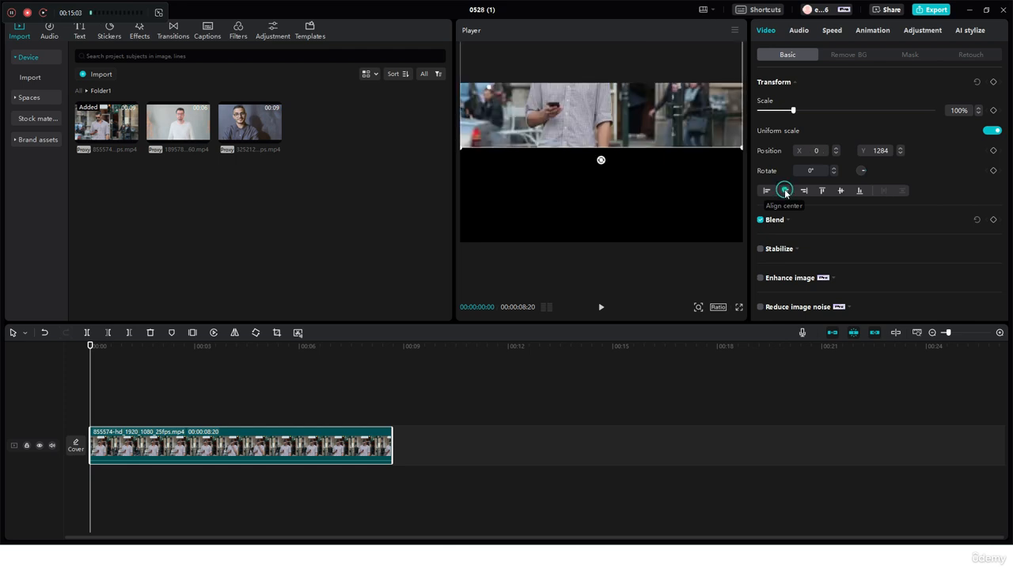
pyautogui.click(841, 190)
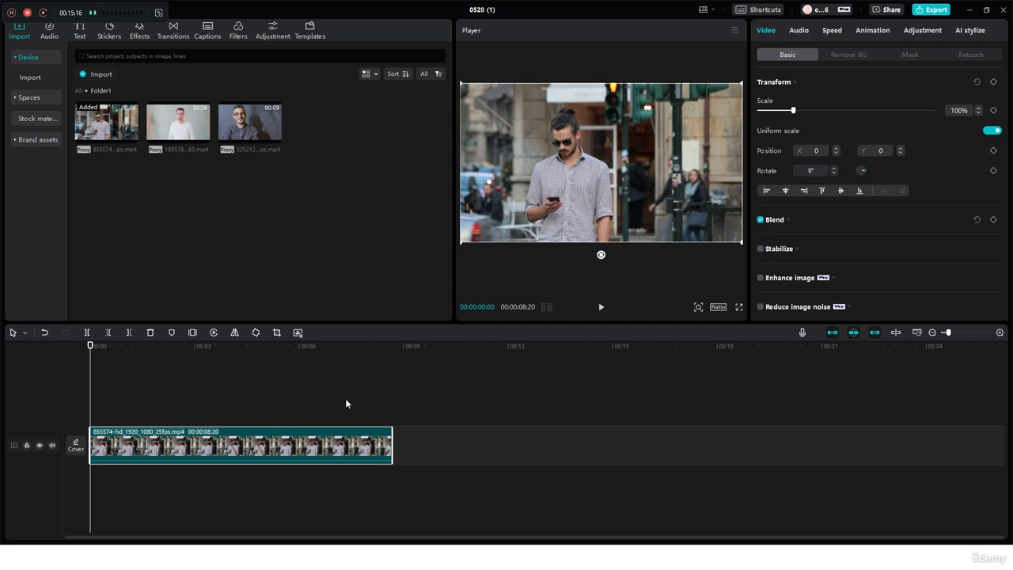
# Expand the clip's Blend settings and review the available blend modes without changing the mode
pyautogui.click(789, 224)
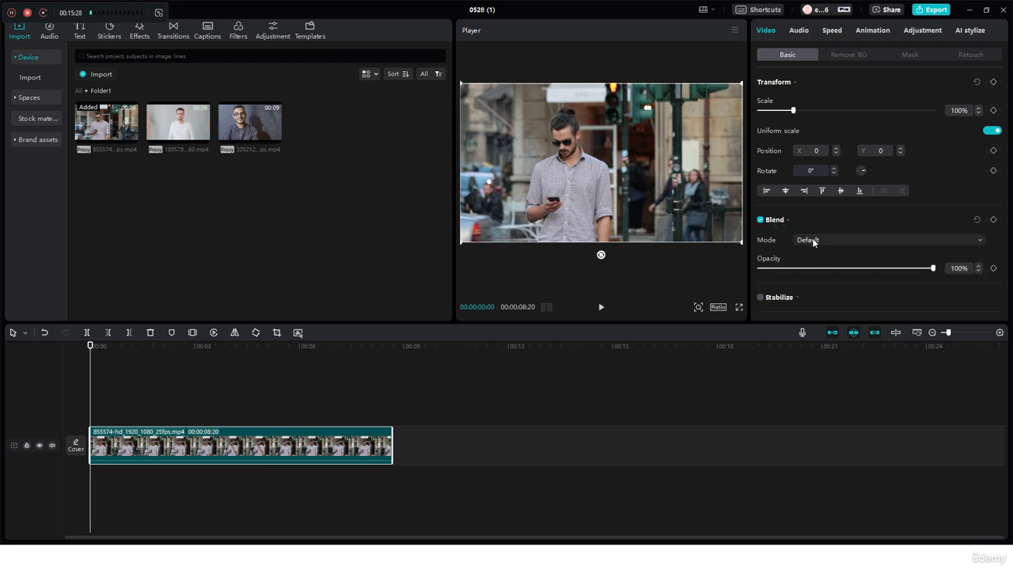
pyautogui.click(813, 240)
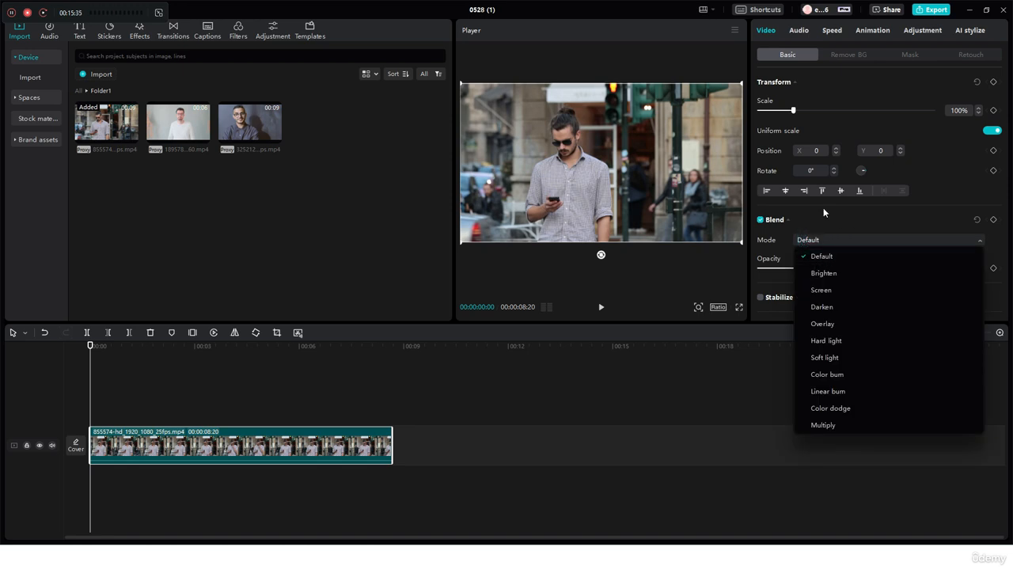
pyautogui.click(390, 202)
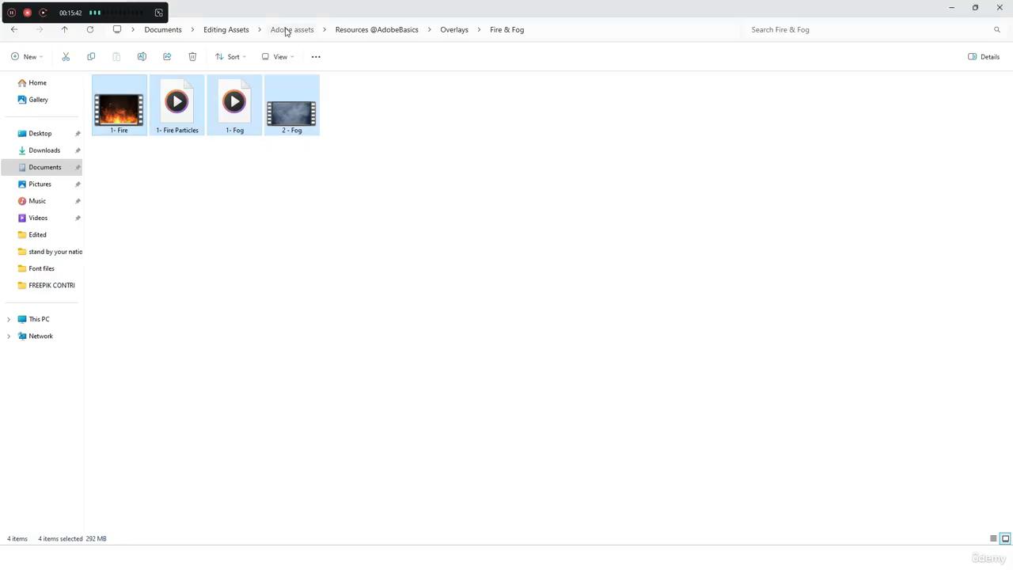
pyautogui.click(286, 29)
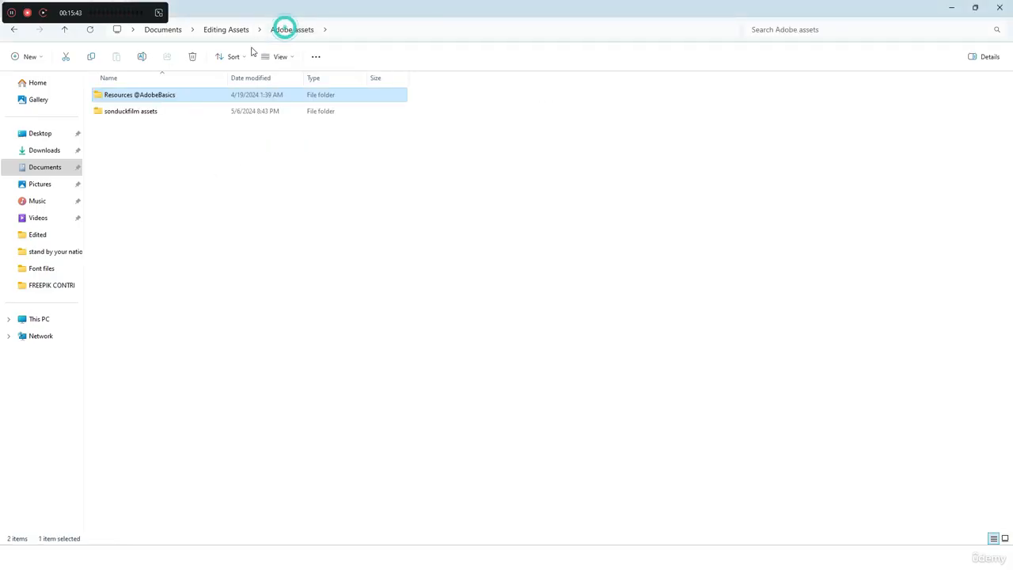
pyautogui.click(233, 30)
pyautogui.scroll(-2, 216, 262)
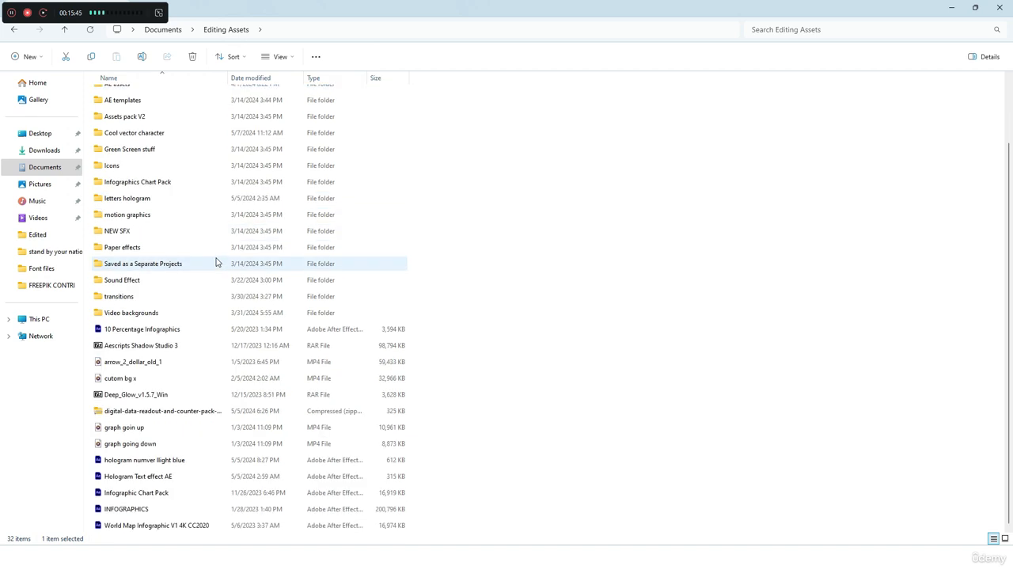
pyautogui.scroll(2, 216, 262)
pyautogui.click(127, 127)
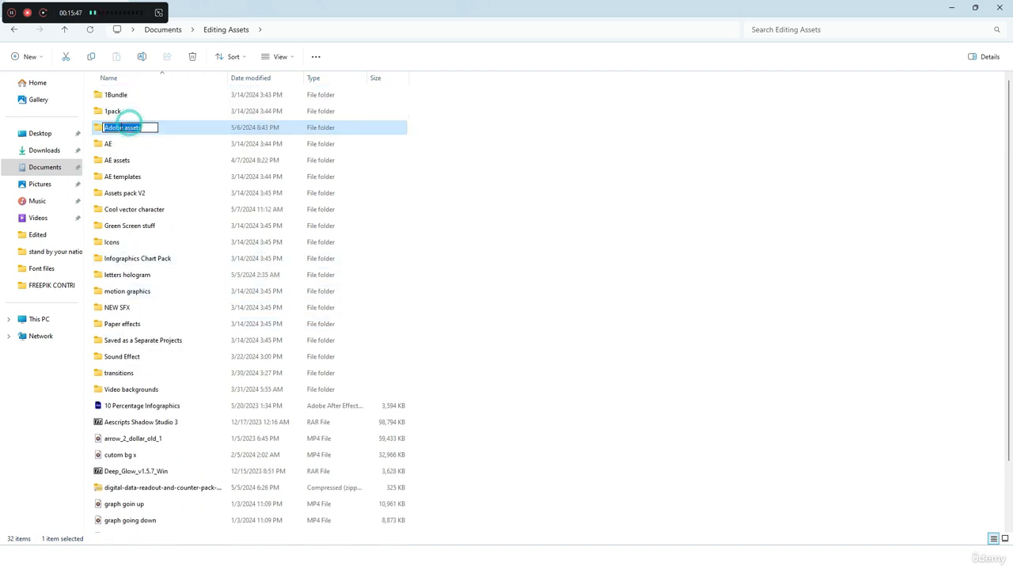
pyautogui.doubleClick(185, 130)
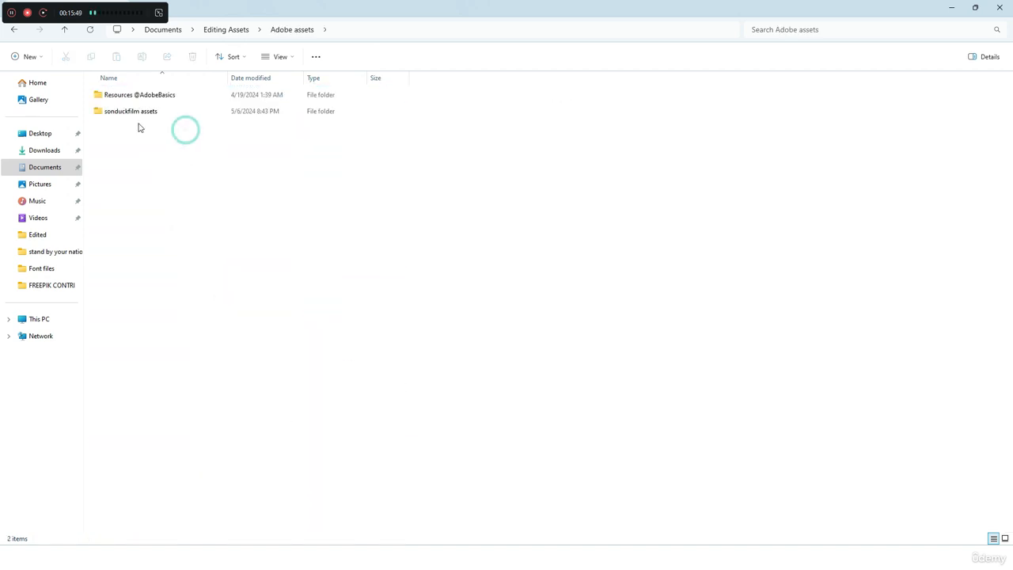
pyautogui.doubleClick(163, 95)
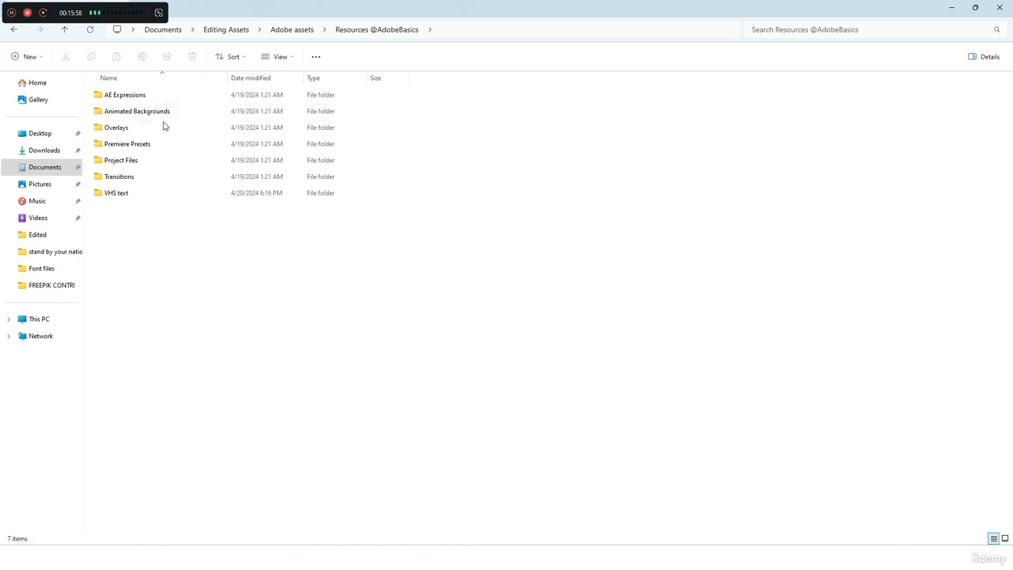
pyautogui.doubleClick(110, 133)
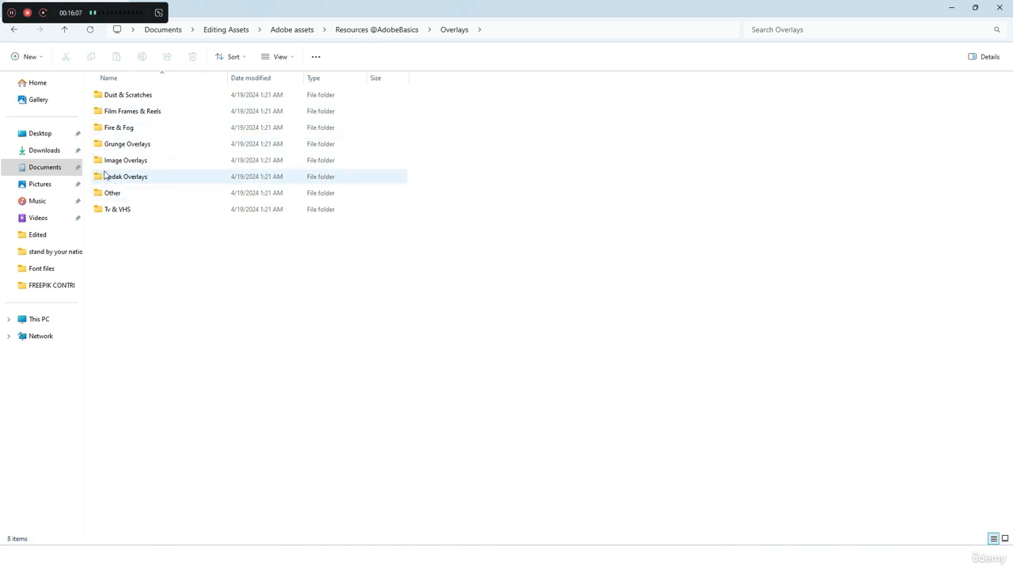
pyautogui.doubleClick(149, 129)
# Import the four Fire & Fog videos into CapCut and place 1- Fire .mp4 on a track above the street clip, starting at 00:00
pyautogui.moveTo(106, 165); pyautogui.dragTo(378, 111)
pyautogui.moveTo(239, 117); pyautogui.dragTo(278, 190)
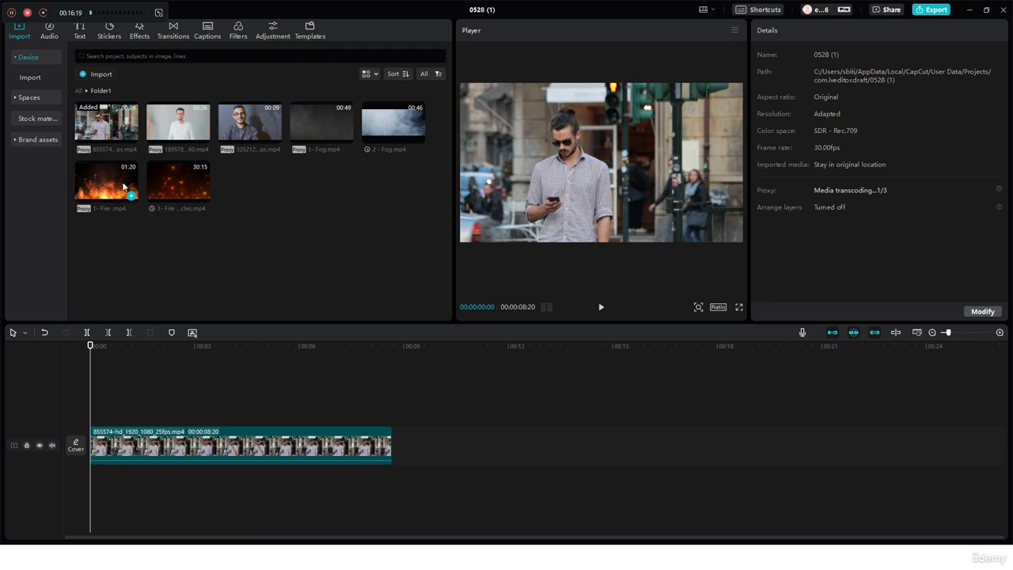
pyautogui.moveTo(122, 186); pyautogui.dragTo(90, 410)
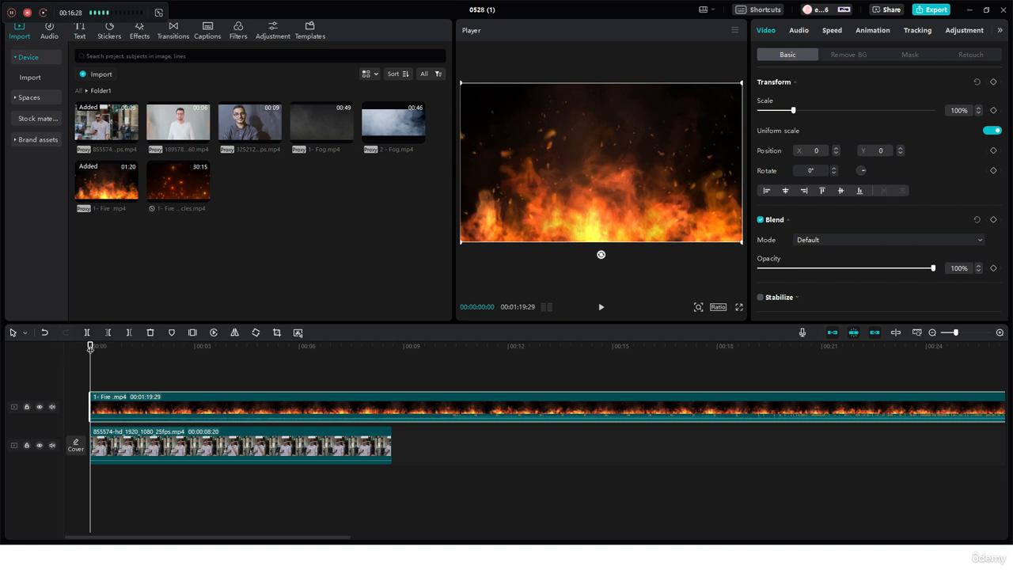
# Move the playhead to 00:00:00:18 and try the Color burn and Linear burn blend modes on the fire clip
pyautogui.moveTo(90, 347); pyautogui.dragTo(79, 393)
pyautogui.moveTo(92, 351); pyautogui.dragTo(111, 352)
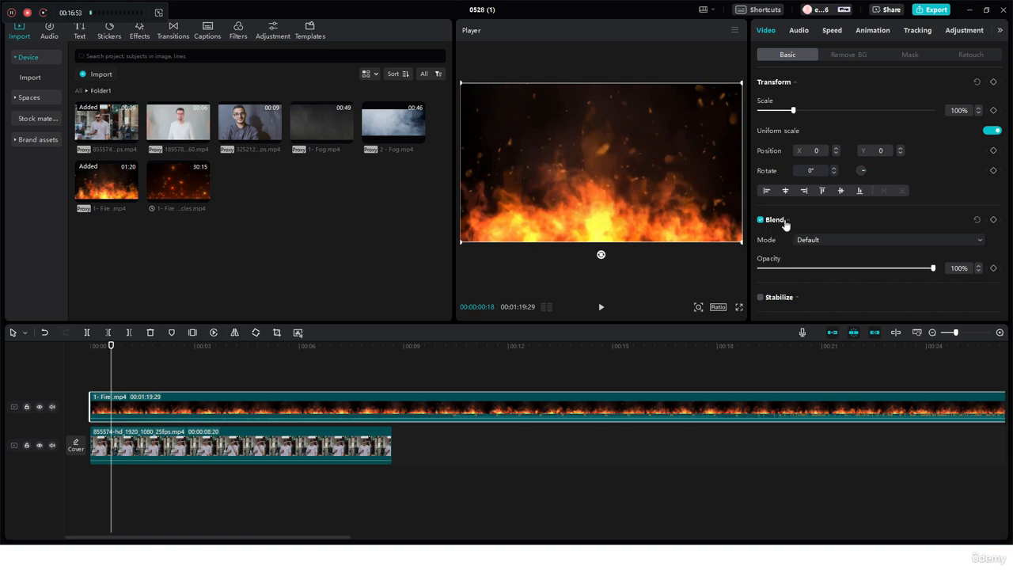
pyautogui.click(760, 220)
pyautogui.click(760, 220)
pyautogui.click(814, 239)
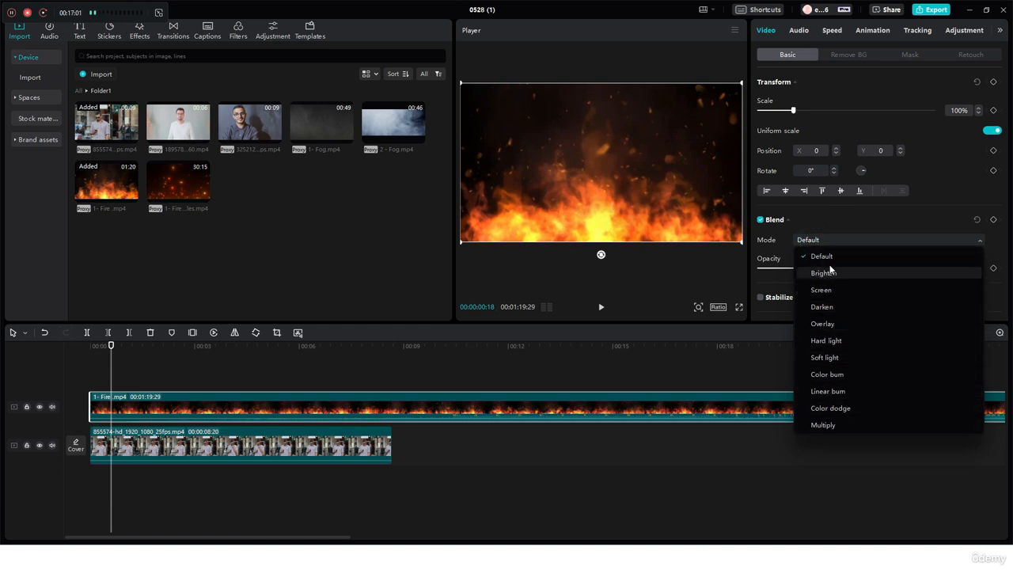
pyautogui.click(843, 381)
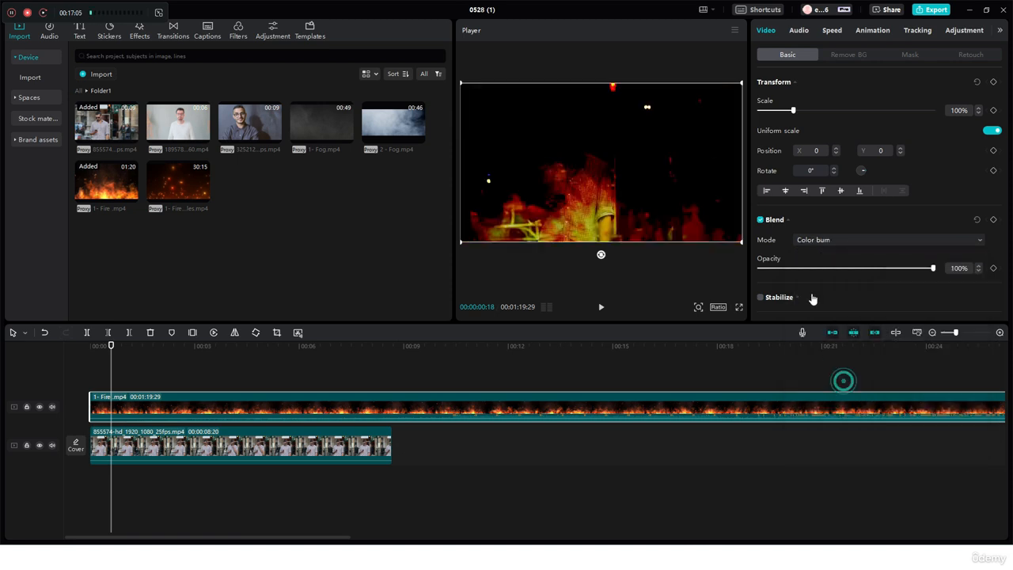
pyautogui.click(830, 240)
pyautogui.click(810, 391)
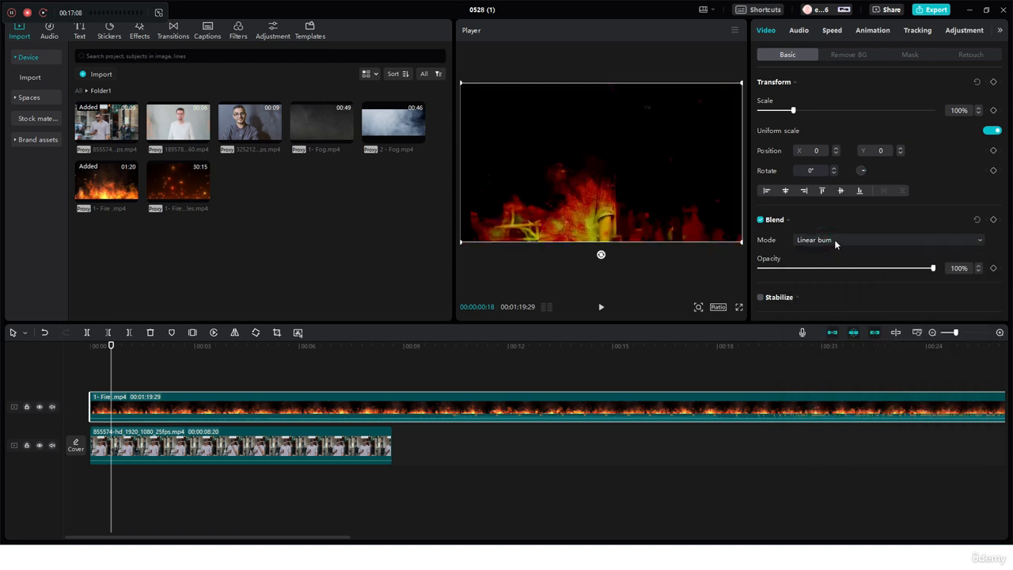
# Try the Color dodge and Multiply blend modes on the fire clip, and restore the Default mode
pyautogui.click(834, 239)
pyautogui.click(821, 406)
pyautogui.click(825, 240)
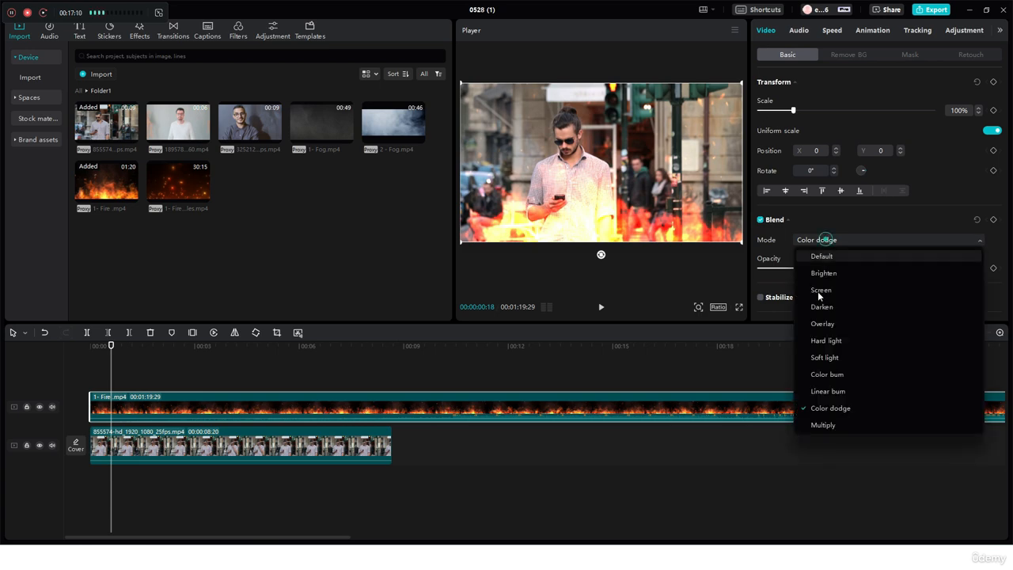
pyautogui.click(818, 424)
pyautogui.click(835, 241)
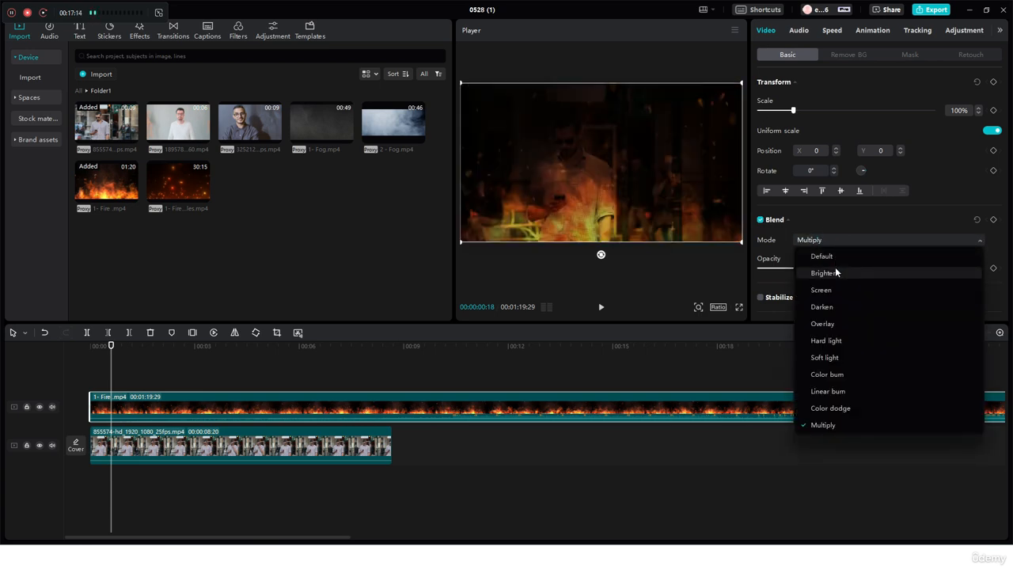
pyautogui.click(822, 257)
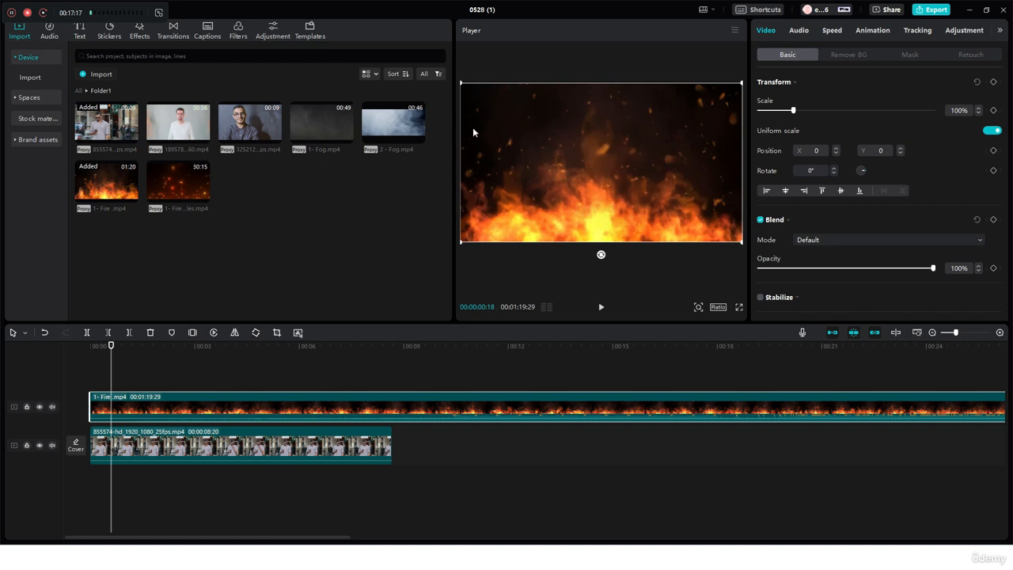
# Try the Overlay and Brighten blend modes on the fire clip
pyautogui.click(847, 238)
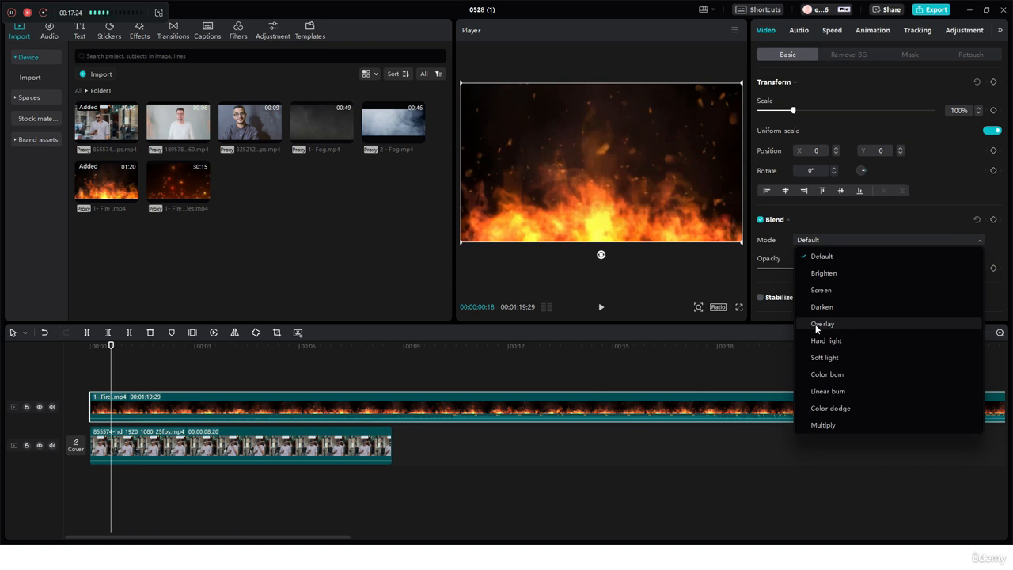
pyautogui.click(814, 323)
pyautogui.click(820, 240)
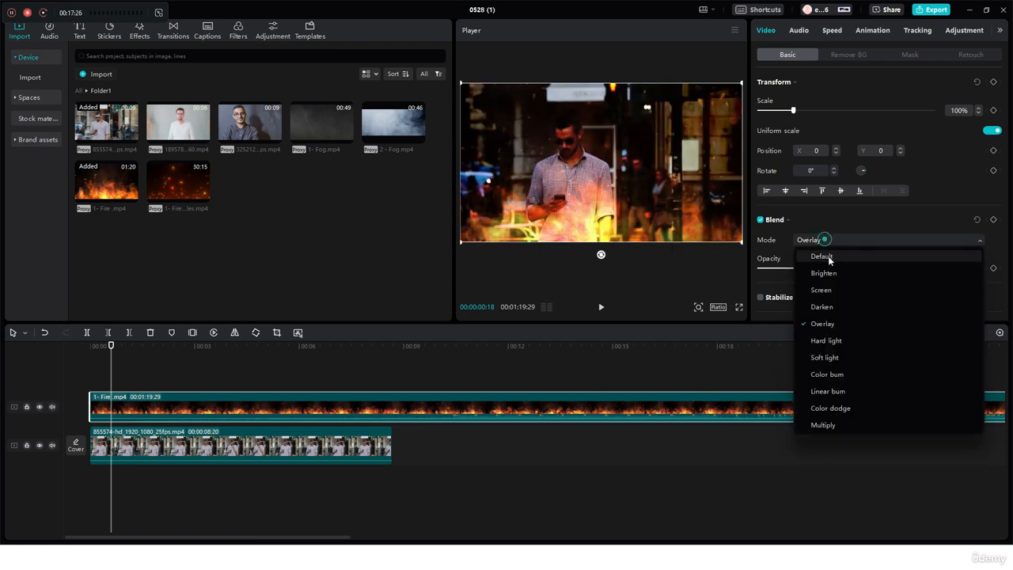
pyautogui.click(839, 274)
# Set the fire clip's blend mode to Screen and preview the result at 00:00:02:19
pyautogui.click(815, 240)
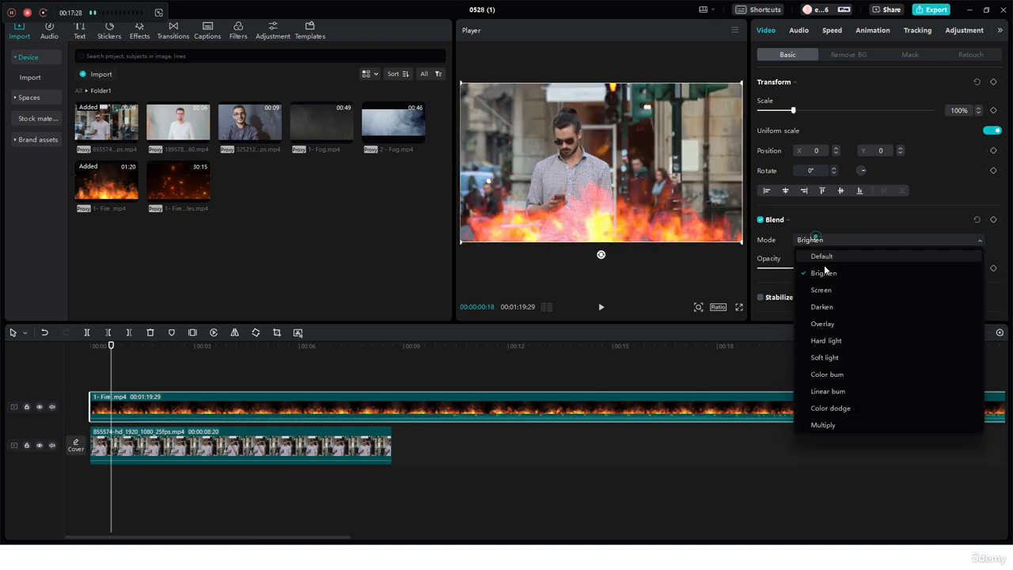
pyautogui.click(823, 291)
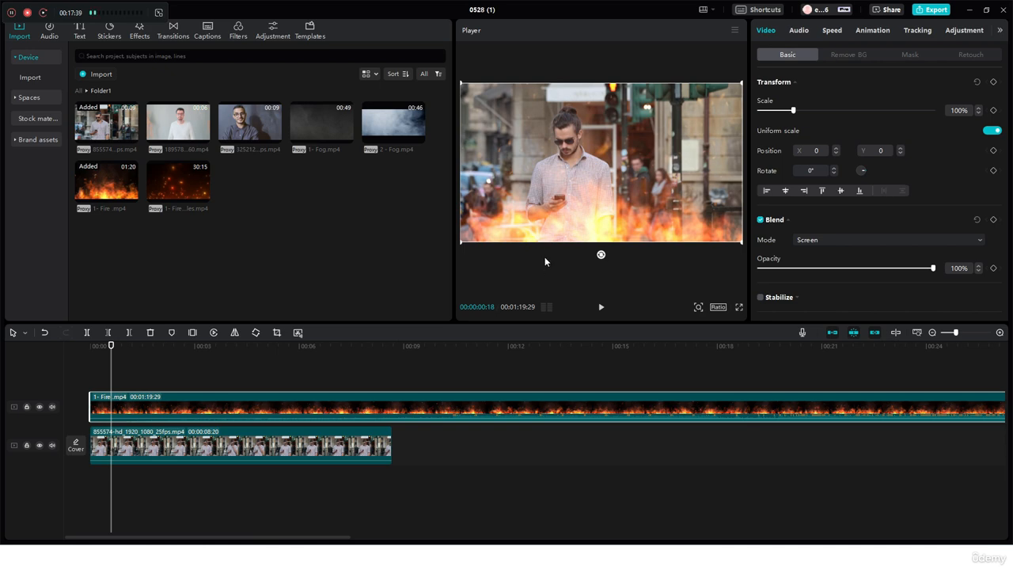
pyautogui.moveTo(111, 345); pyautogui.dragTo(182, 369)
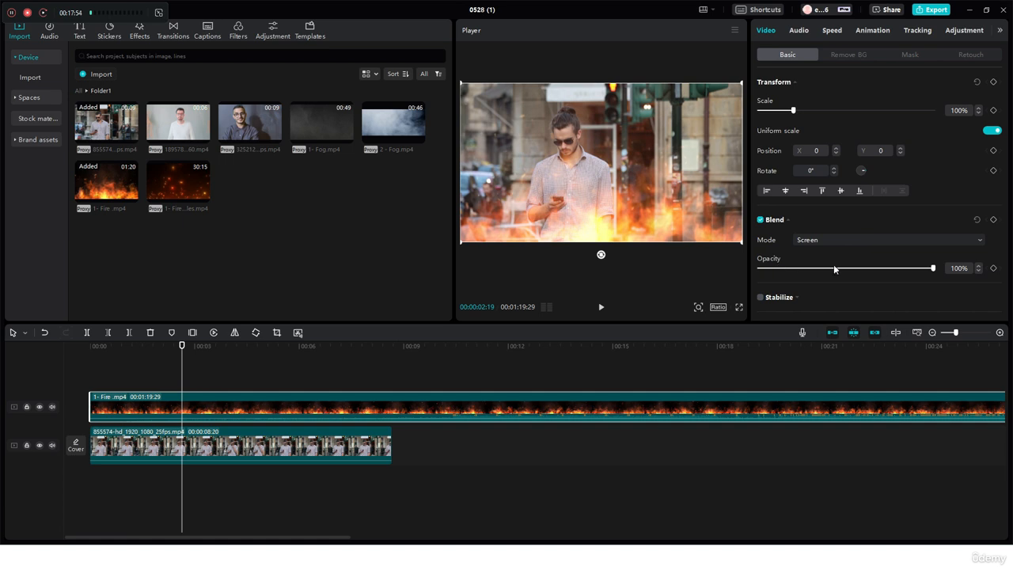
# Try lowering the fire clip's blend opacity to 21%, first in Screen mode and with the Default blend mode
pyautogui.moveTo(929, 268); pyautogui.dragTo(795, 269)
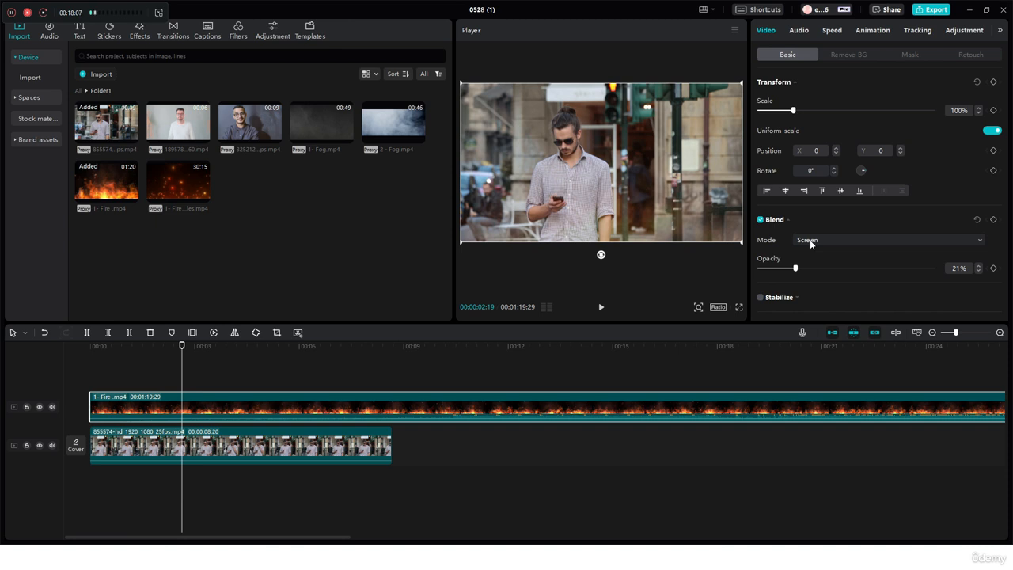
pyautogui.click(809, 241)
pyautogui.click(813, 252)
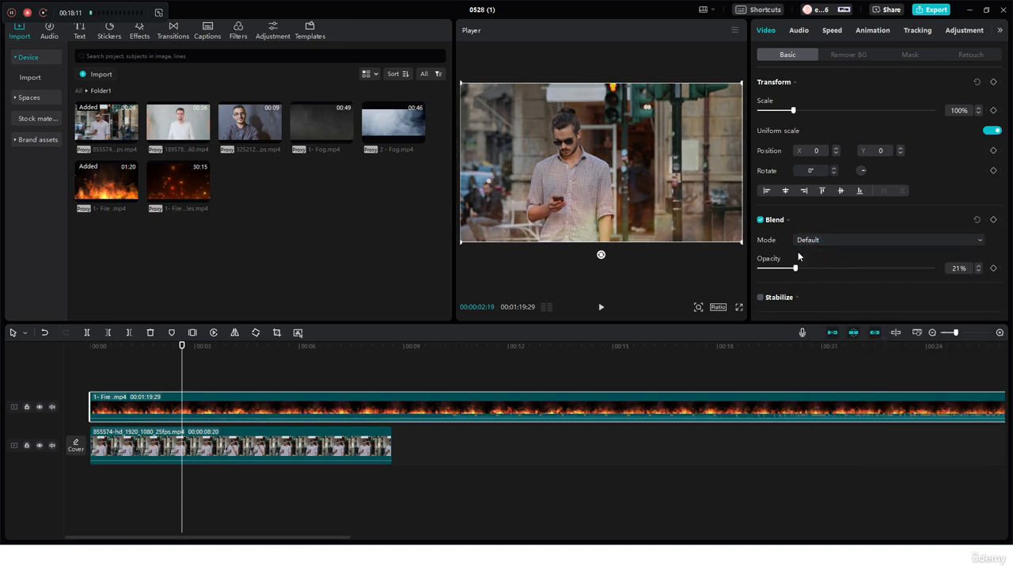
pyautogui.click(815, 238)
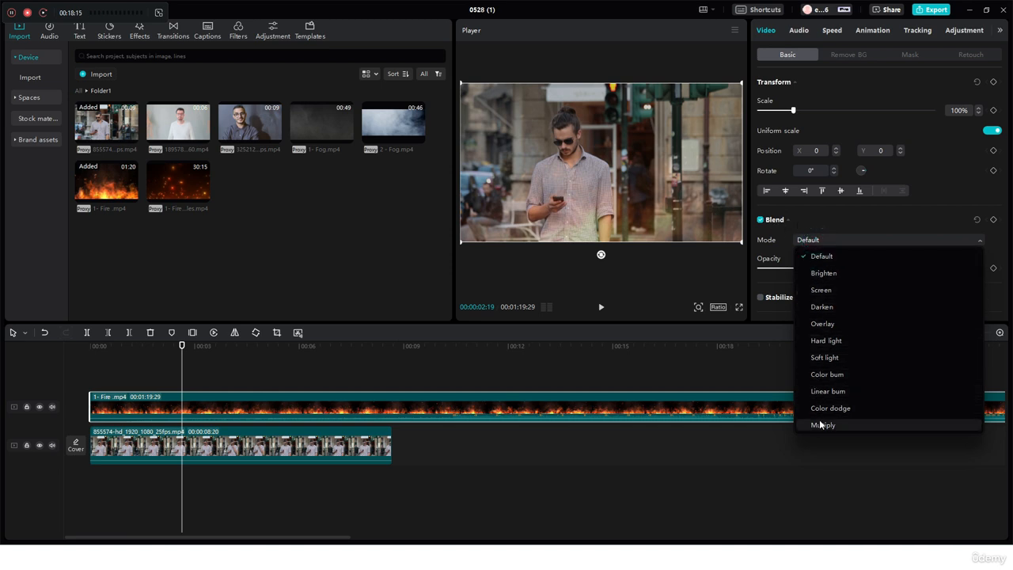
pyautogui.click(839, 223)
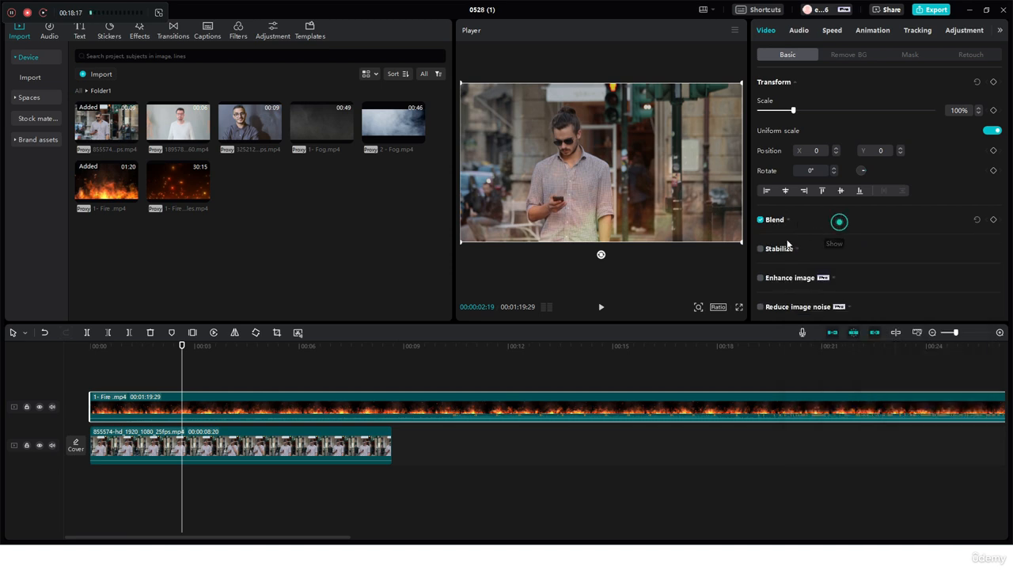
pyautogui.click(816, 221)
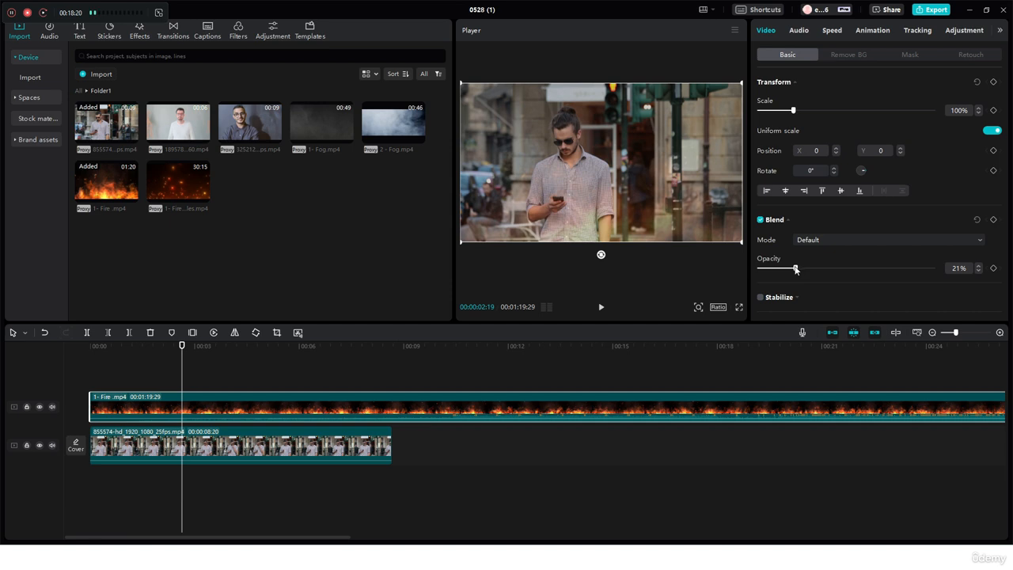
# Set the fire clip's opacity to 100% and its blend mode to Screen
pyautogui.moveTo(795, 269); pyautogui.dragTo(965, 268)
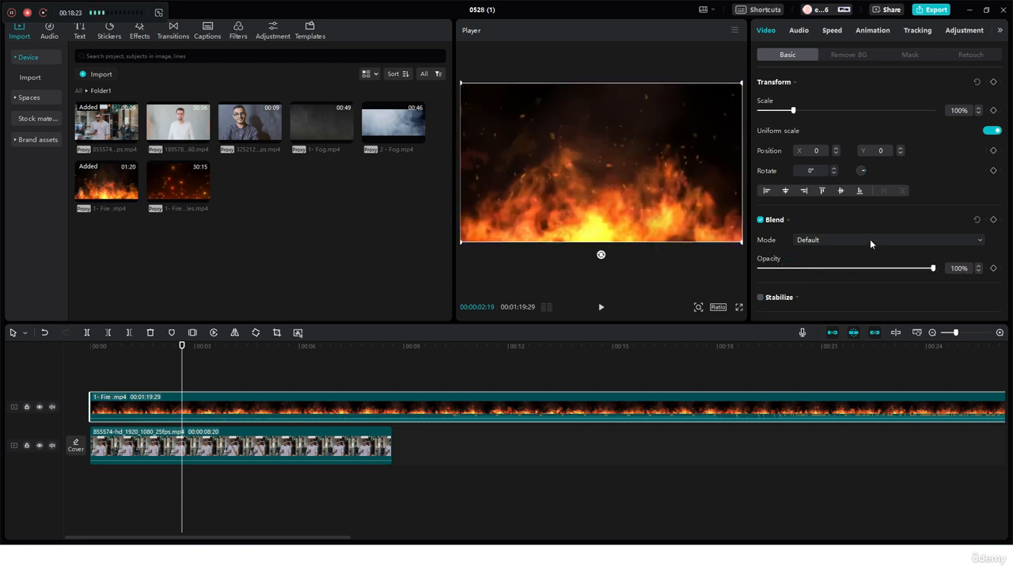
pyautogui.click(862, 242)
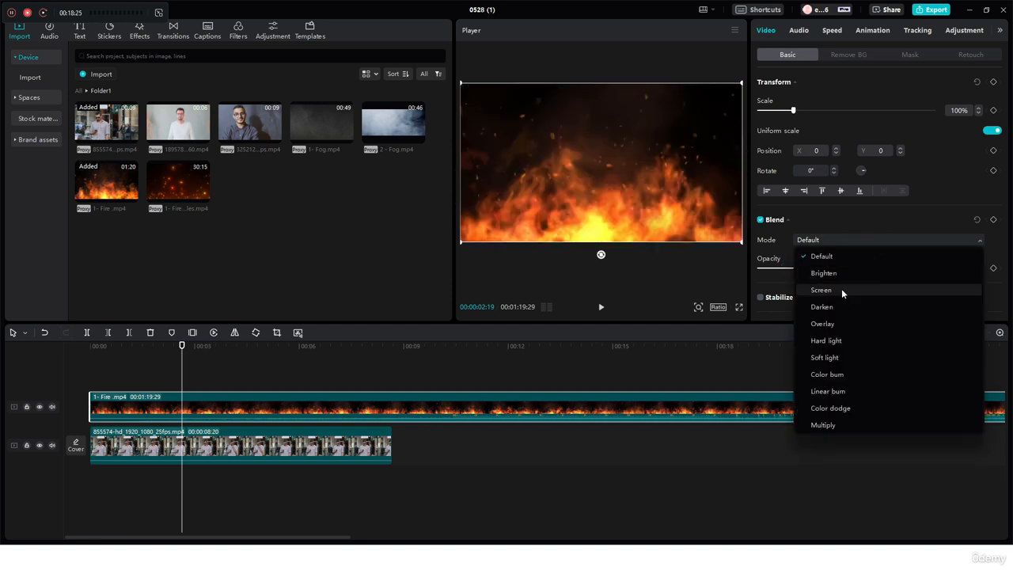
pyautogui.click(840, 290)
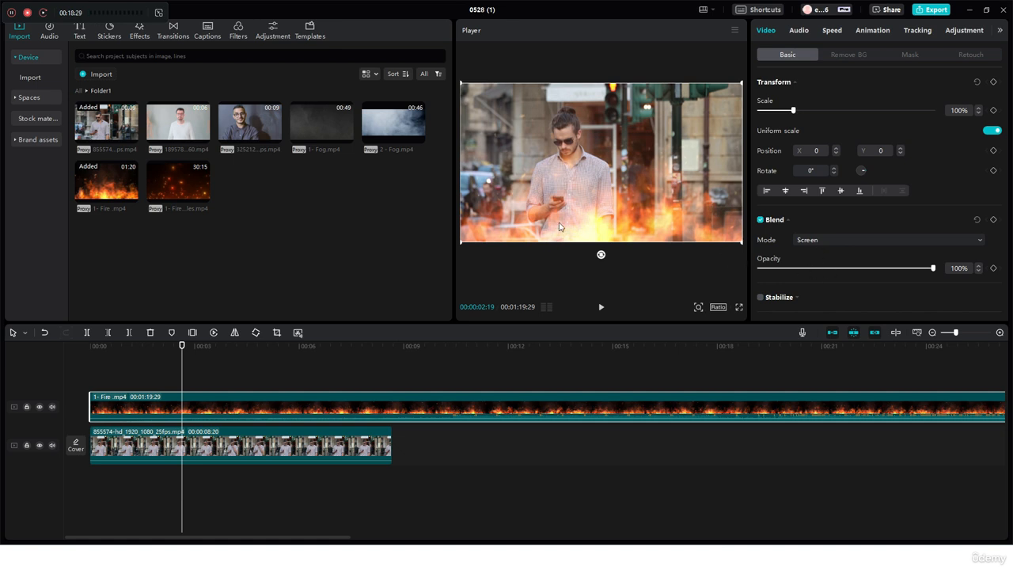
pyautogui.scroll(-3, 807, 272)
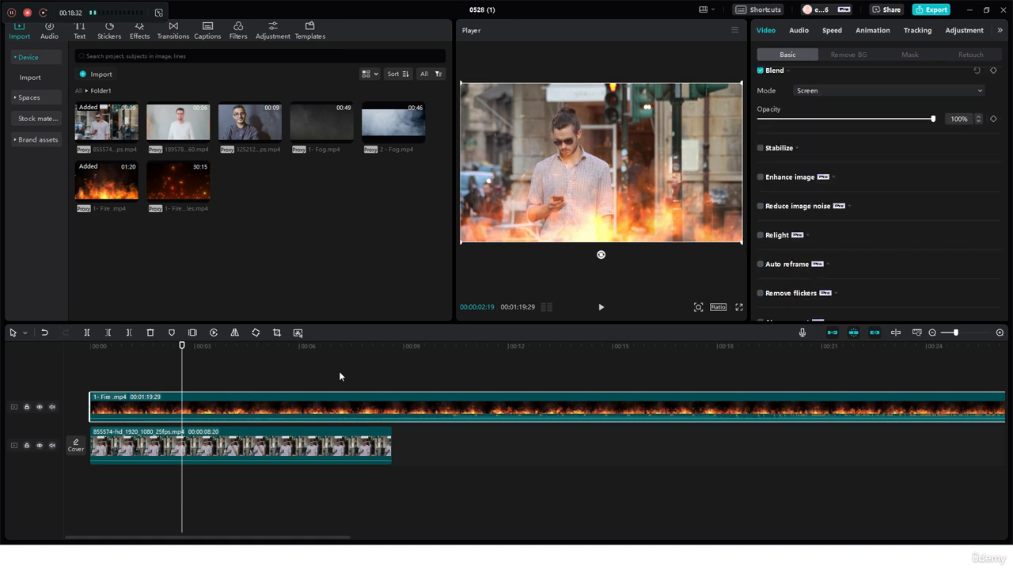